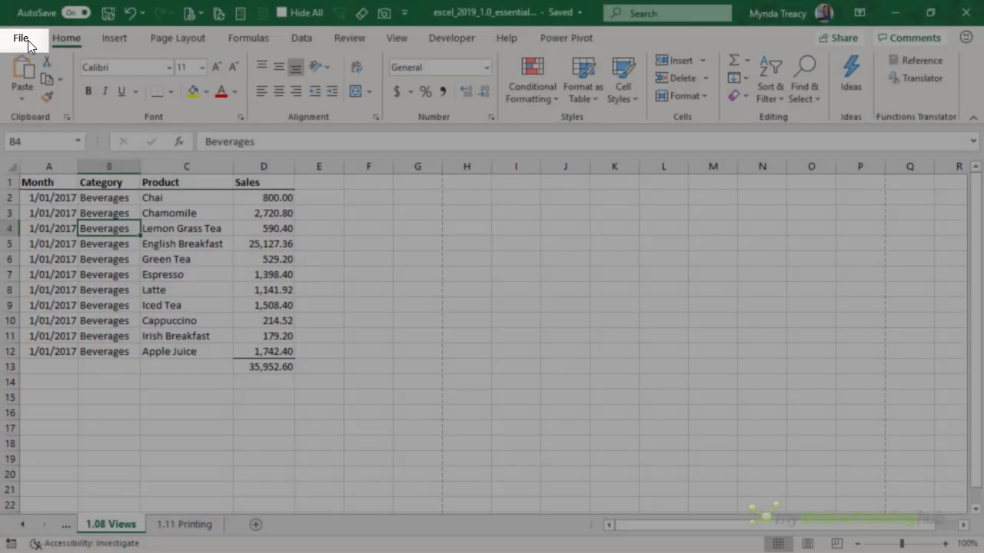
- Review the recent, pinned and shared workbook lists on Excel's backstage home page
{"action": "left_click", "coordinate": [20, 38]}
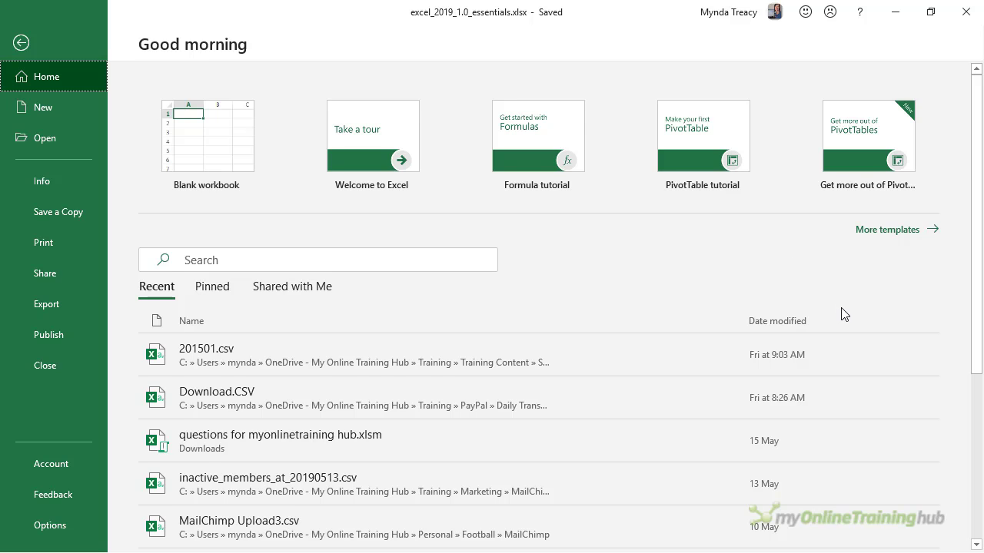
{"action": "scroll", "coordinate": [841, 310], "scroll_direction": "down", "scroll_amount": 1}
{"action": "scroll", "coordinate": [842, 308], "scroll_direction": "down", "scroll_amount": 4}
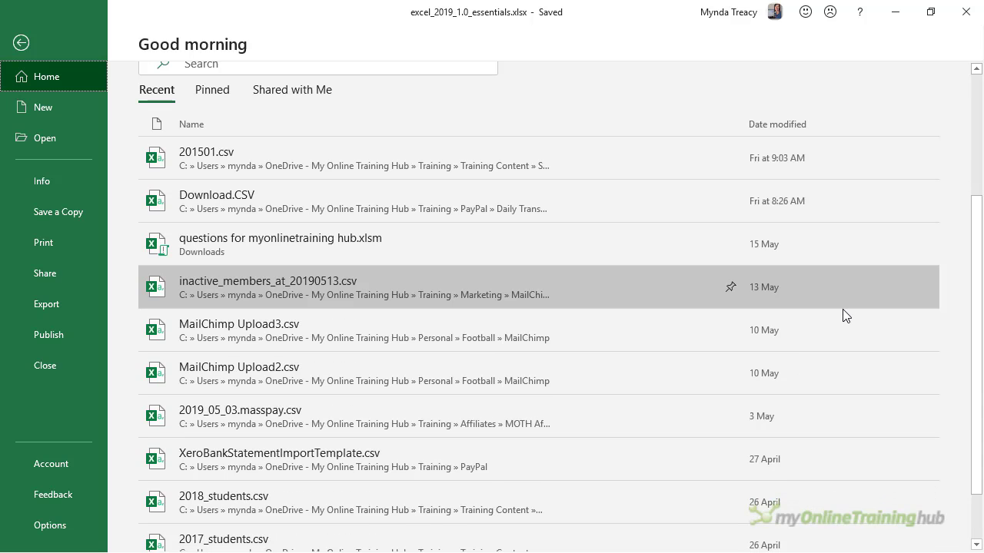
{"action": "scroll", "coordinate": [843, 309], "scroll_direction": "up", "scroll_amount": 1}
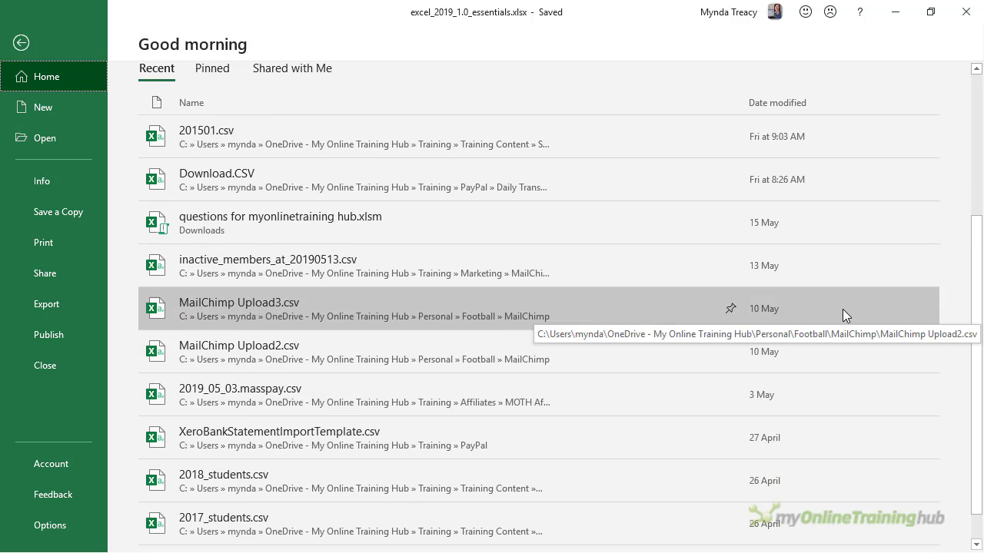
{"action": "scroll", "coordinate": [842, 309], "scroll_direction": "up", "scroll_amount": 4}
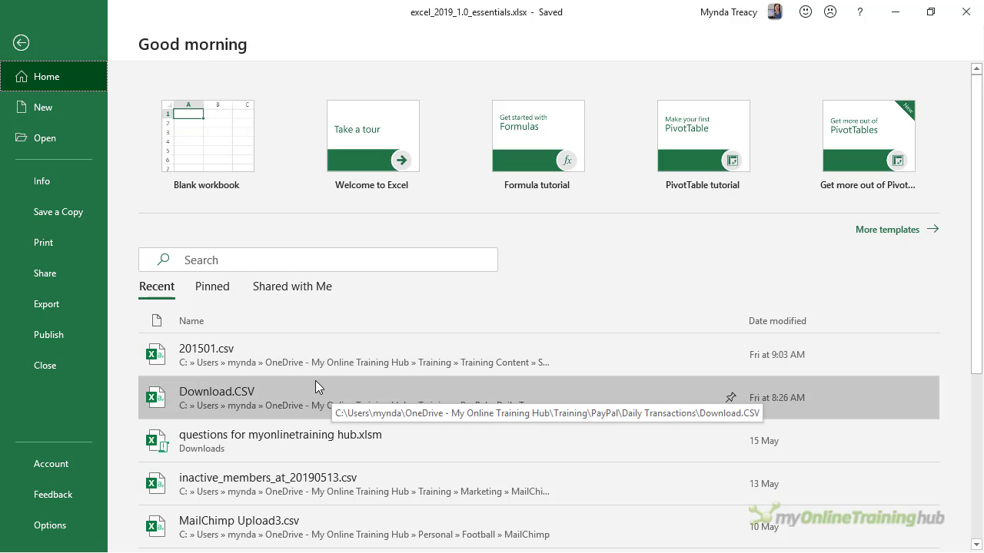
{"action": "left_click", "coordinate": [202, 294]}
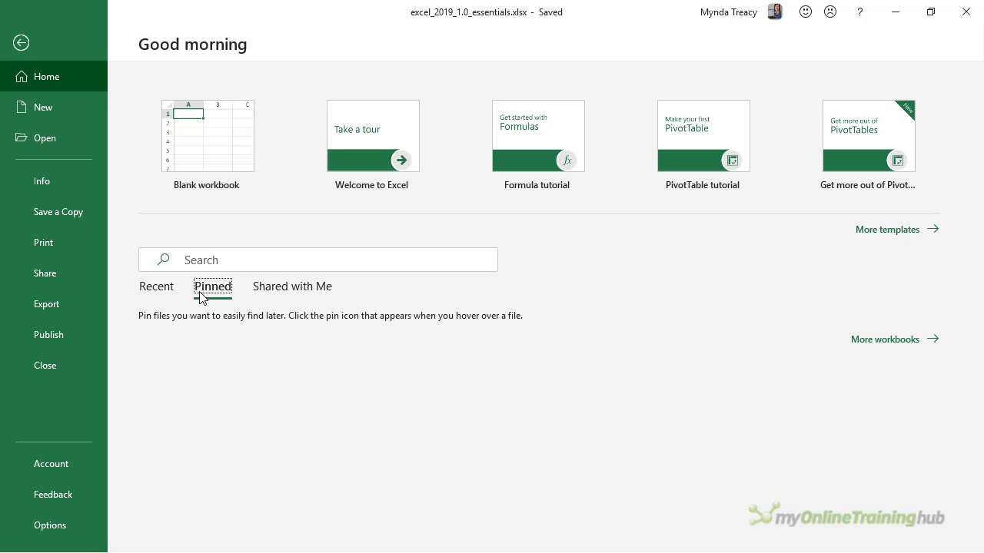
{"action": "left_click", "coordinate": [297, 292]}
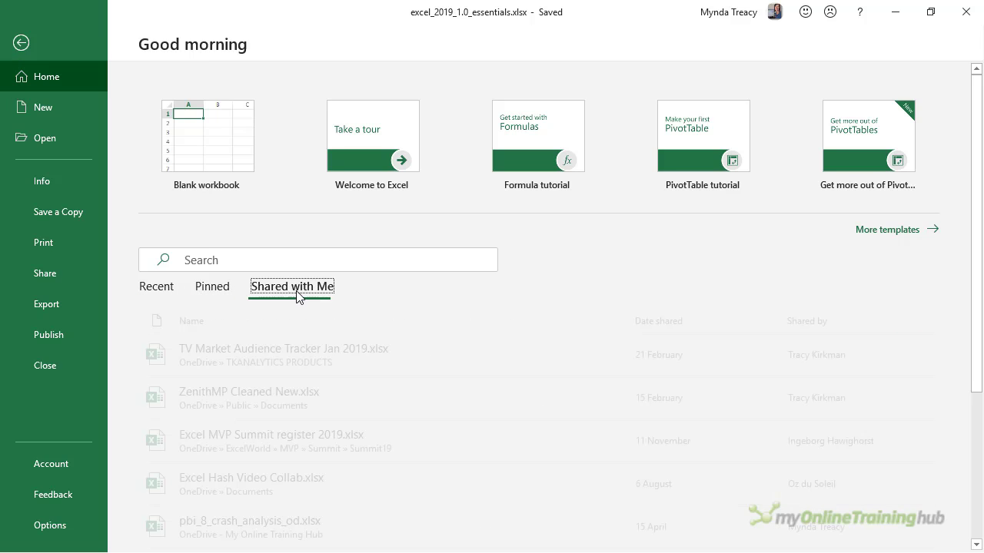
{"action": "left_click", "coordinate": [148, 290]}
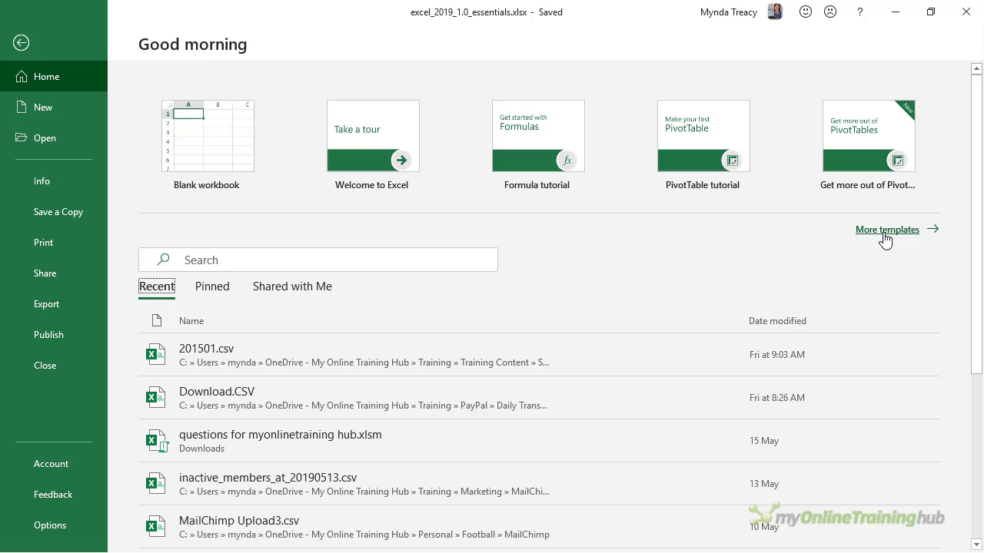
- Review the workbook's protection options and its issue-checking options on the Info page
{"action": "left_click", "coordinate": [25, 183]}
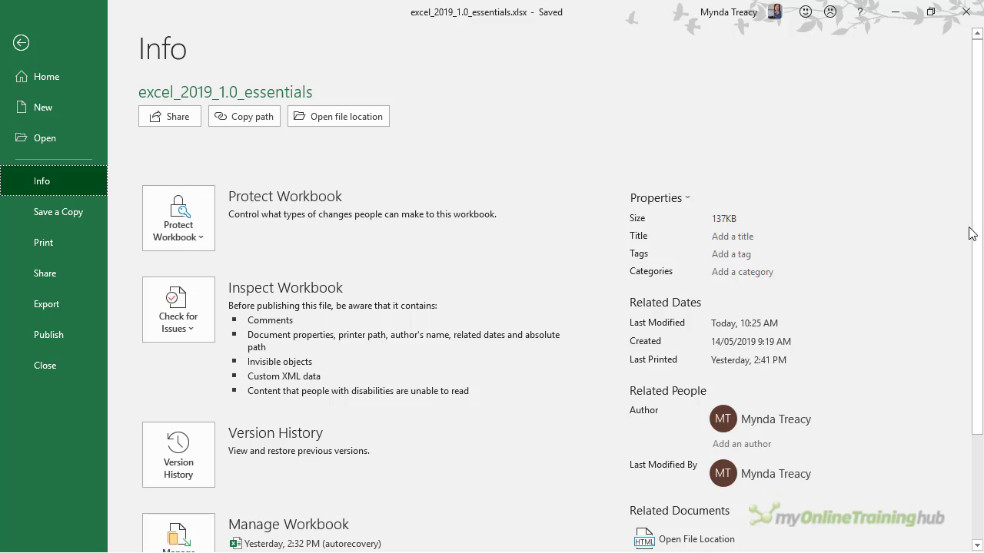
{"action": "scroll", "coordinate": [922, 254], "scroll_direction": "down", "scroll_amount": 1}
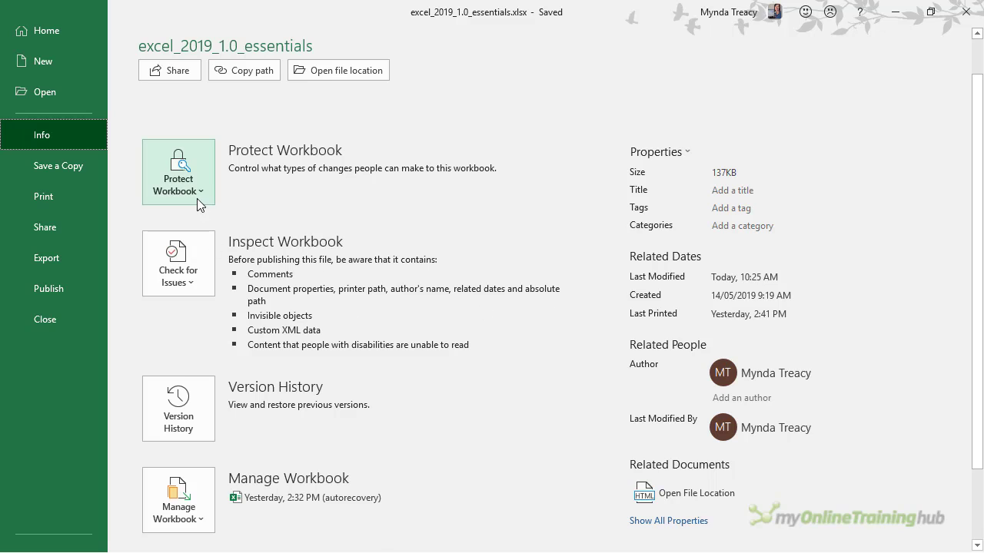
{"action": "left_click", "coordinate": [196, 198]}
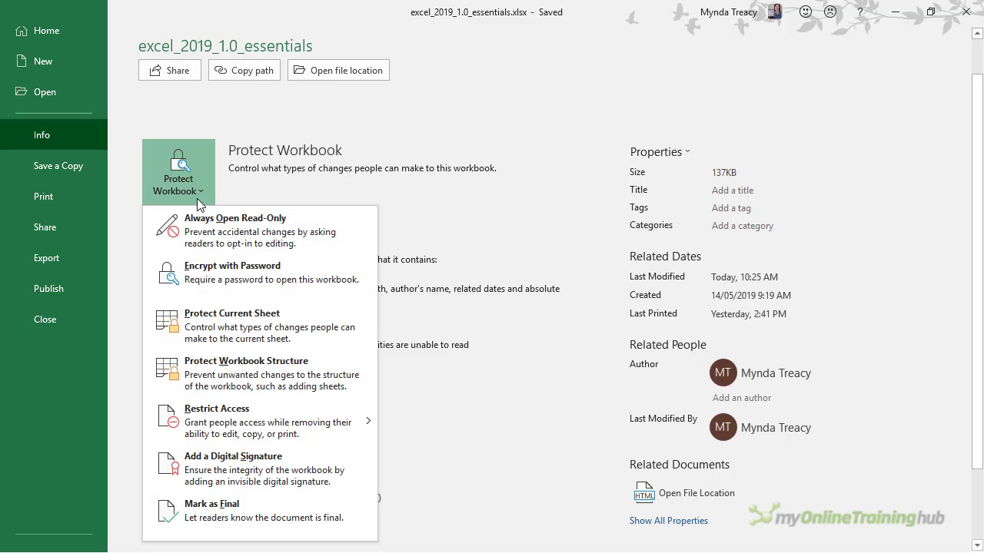
{"action": "left_click", "coordinate": [197, 198]}
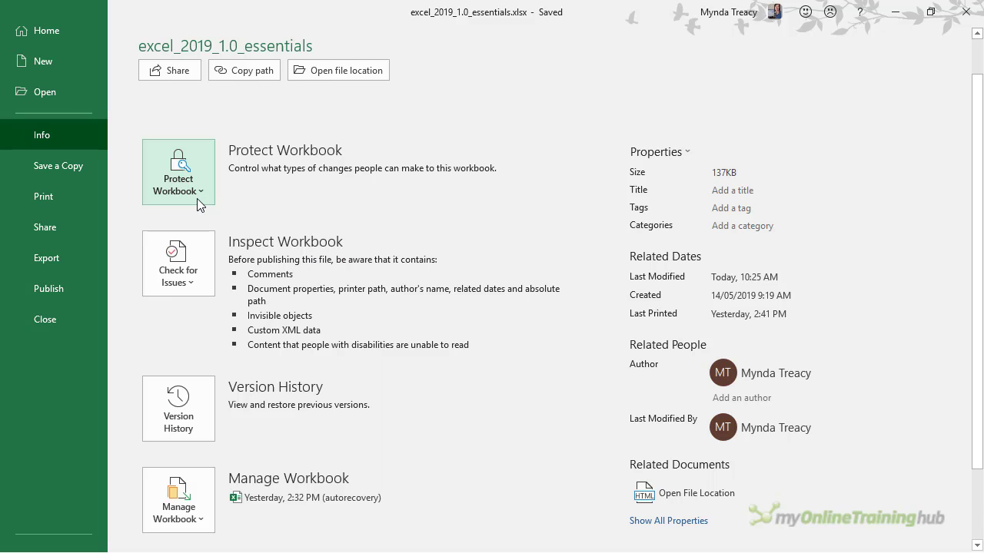
{"action": "left_click", "coordinate": [199, 282]}
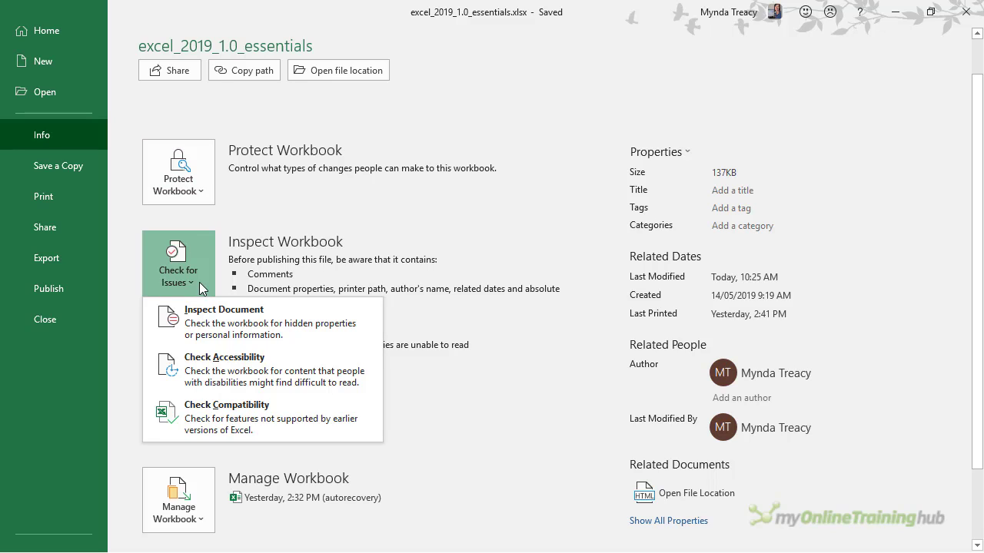
{"action": "left_click", "coordinate": [199, 282]}
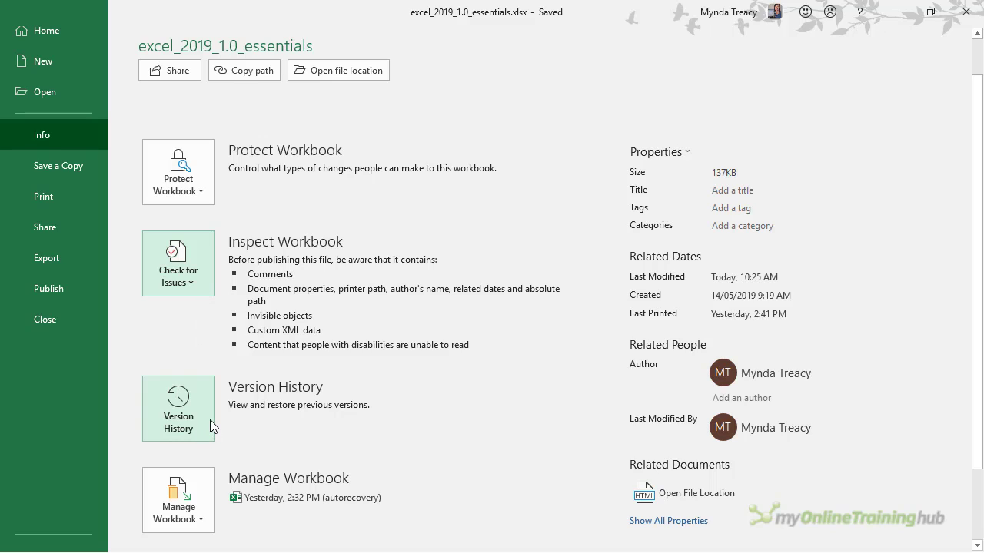
- Review the Manage Workbook choices and the Browser View Options for the workbook, leaving the settings as they are
{"action": "left_click", "coordinate": [209, 511]}
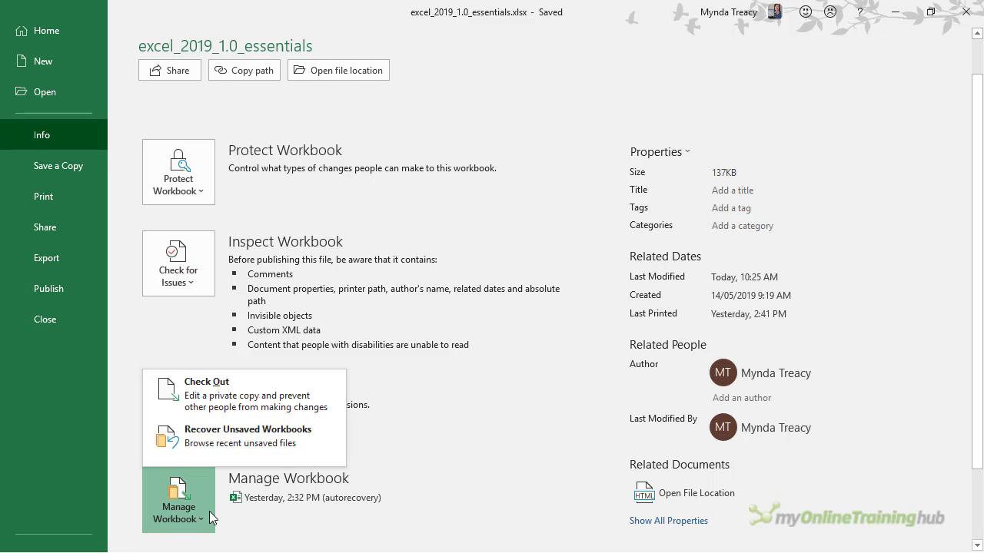
{"action": "left_click", "coordinate": [209, 511]}
{"action": "scroll", "coordinate": [219, 483], "scroll_direction": "down", "scroll_amount": 2}
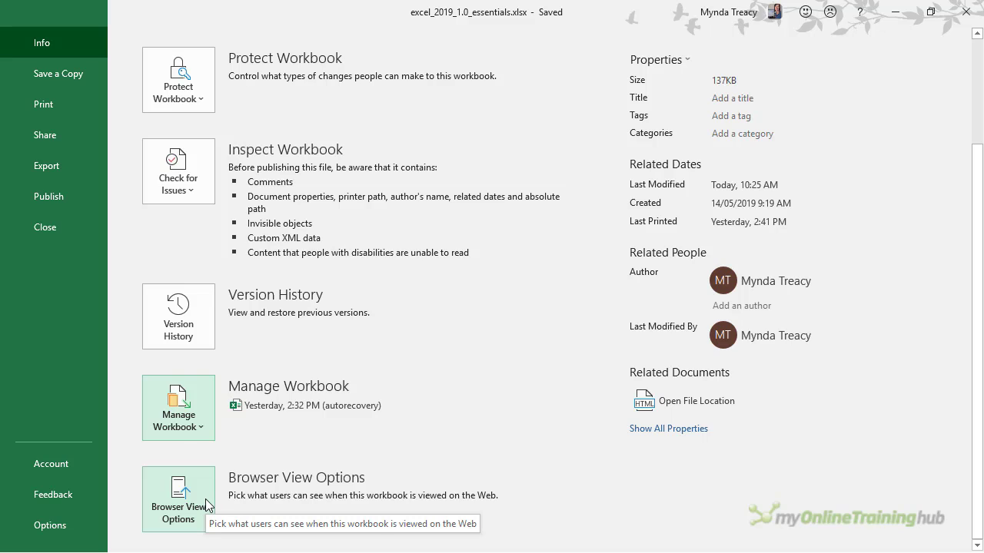
{"action": "left_click", "coordinate": [205, 504]}
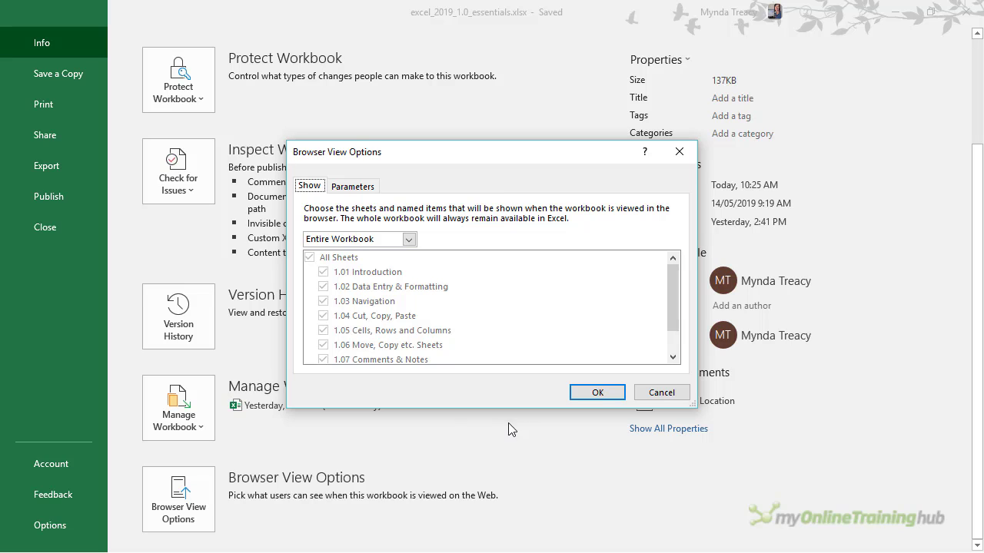
{"action": "left_click", "coordinate": [664, 394]}
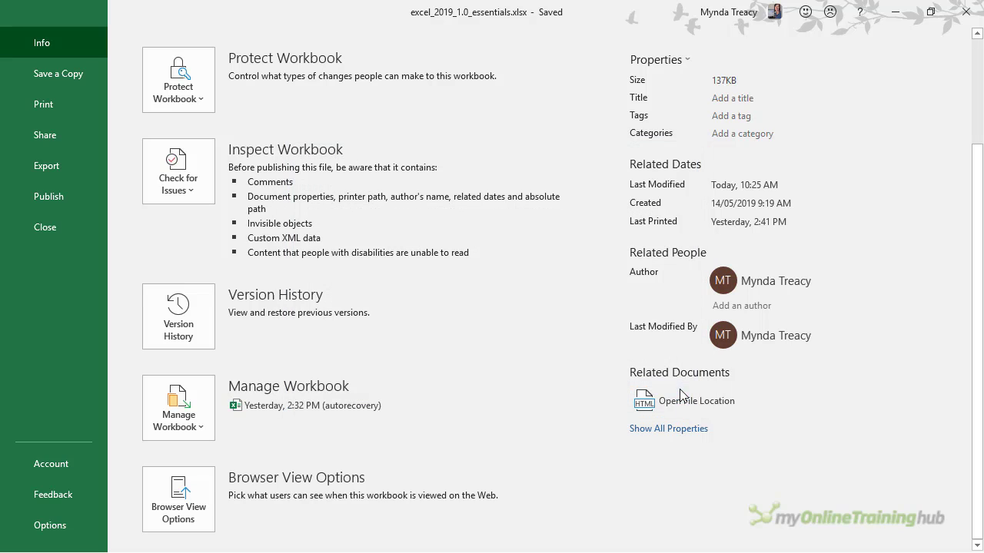
- Examine the file name field and the available file formats for saving a copy of the workbook
{"action": "left_click", "coordinate": [94, 71]}
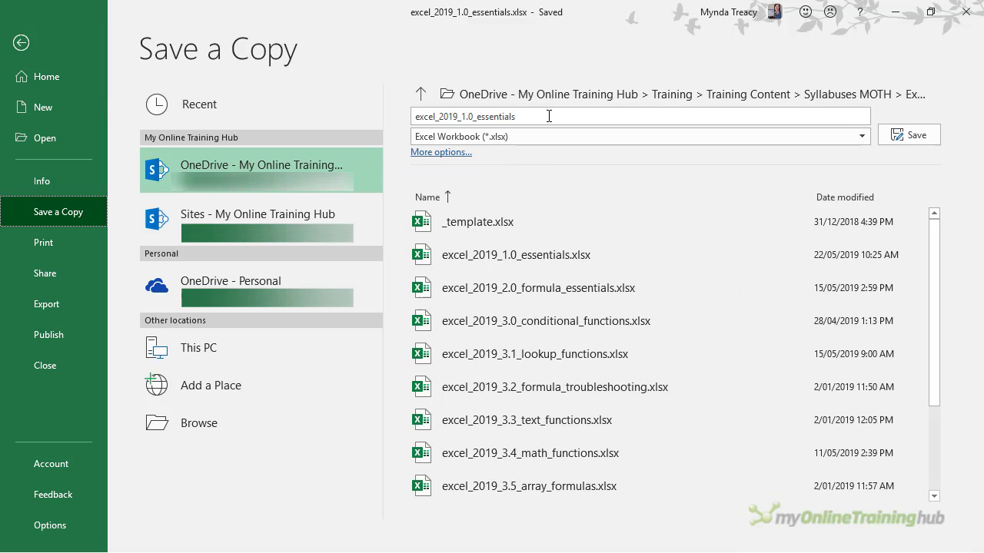
{"action": "left_click", "coordinate": [422, 116]}
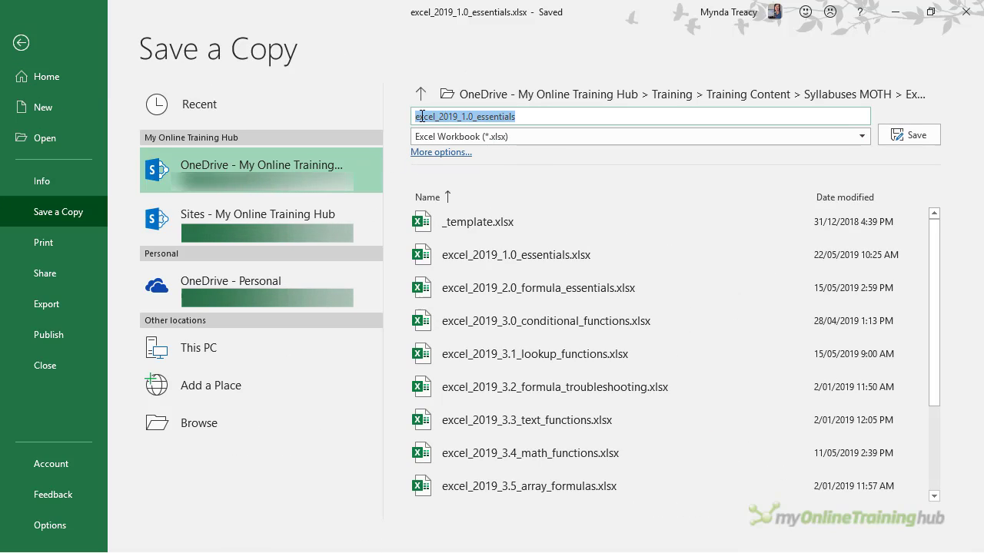
{"action": "left_click", "coordinate": [643, 133]}
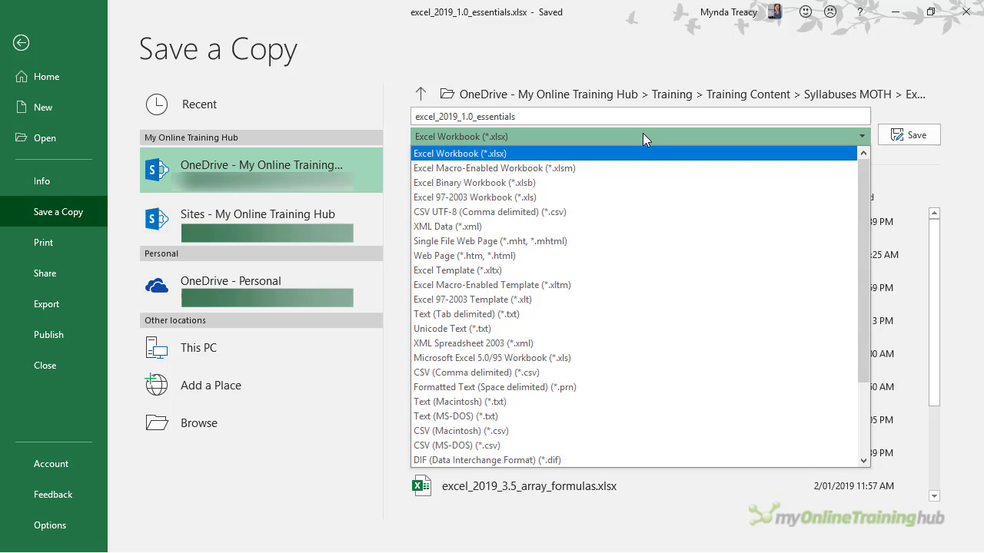
{"action": "left_click", "coordinate": [643, 133]}
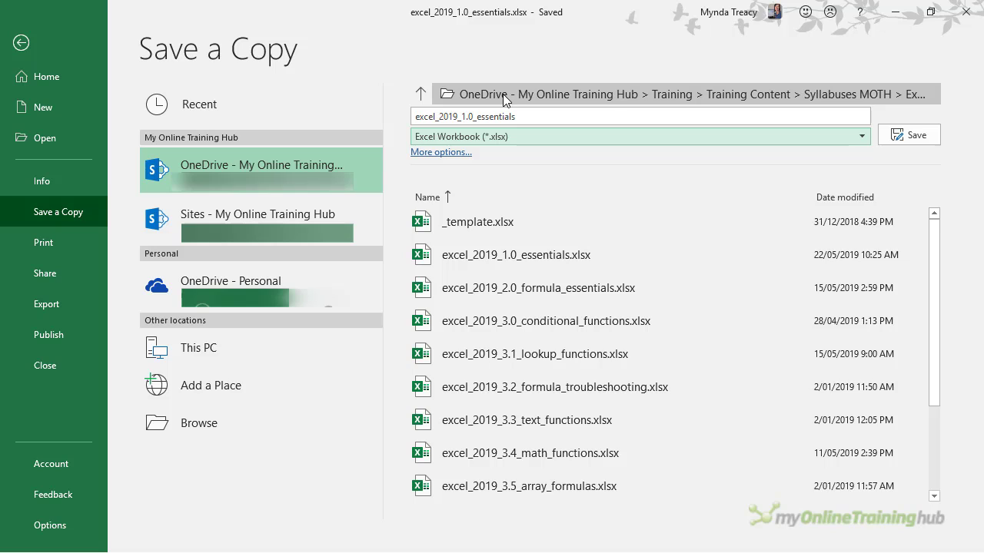
- Review the print settings, and check which formats the sharing dialog offers for sending a copy
{"action": "left_click", "coordinate": [57, 243]}
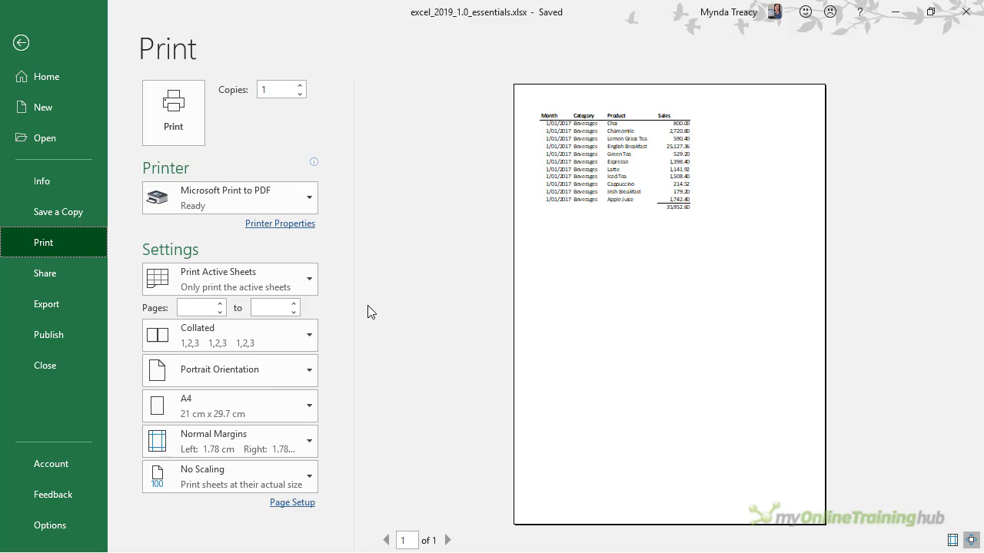
{"action": "left_click", "coordinate": [67, 272]}
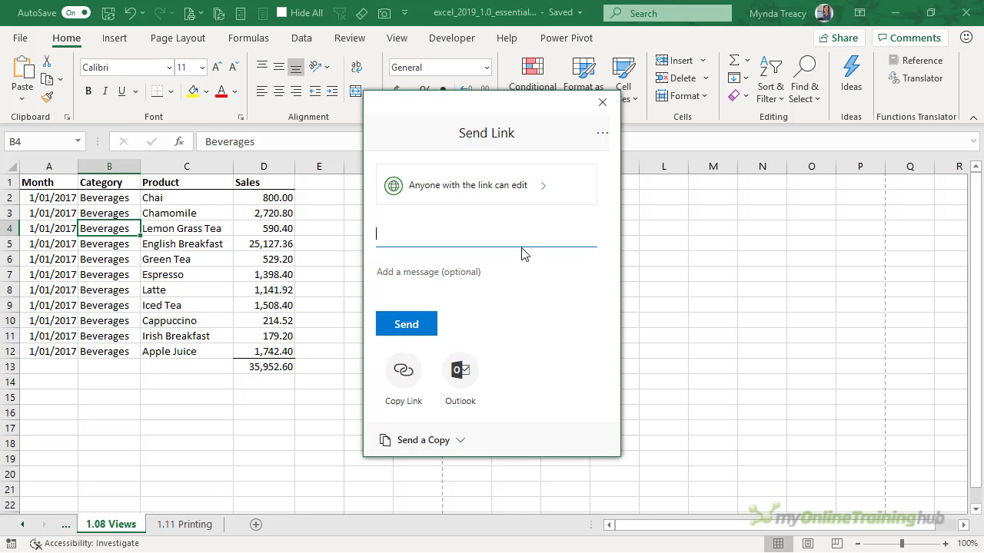
{"action": "left_click", "coordinate": [464, 441]}
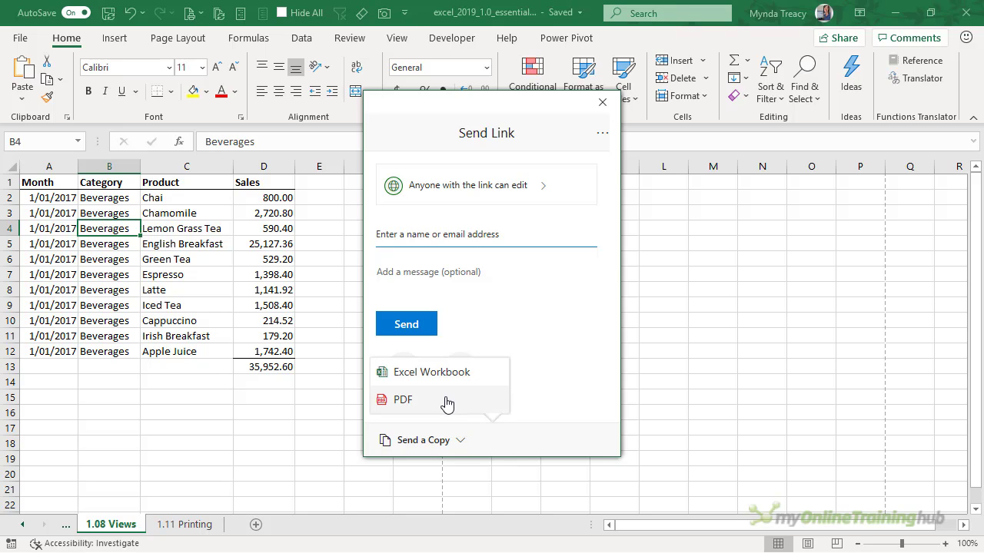
{"action": "left_click", "coordinate": [602, 102]}
- Review the workbook's export options and the options for publishing it to Power BI
{"action": "left_click", "coordinate": [17, 39]}
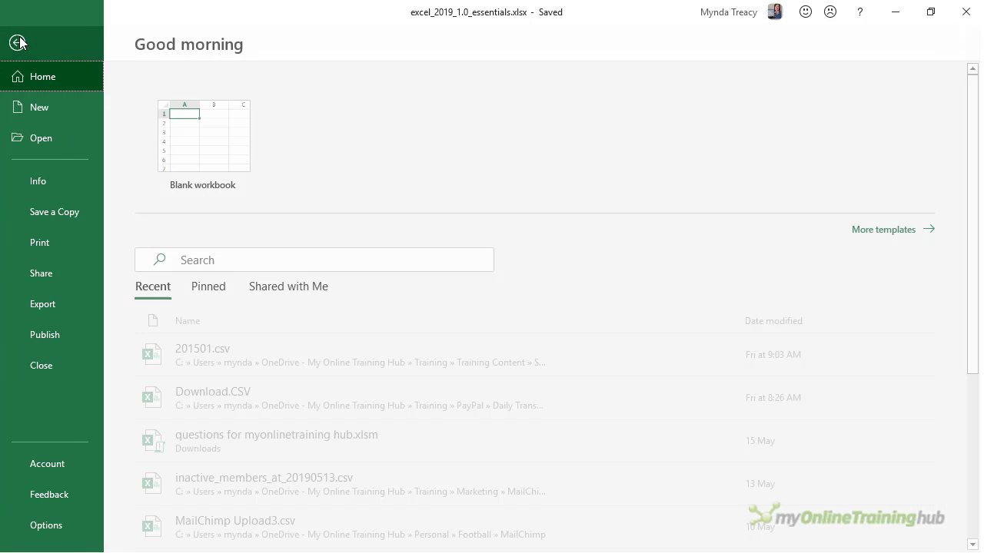
{"action": "left_click", "coordinate": [70, 298]}
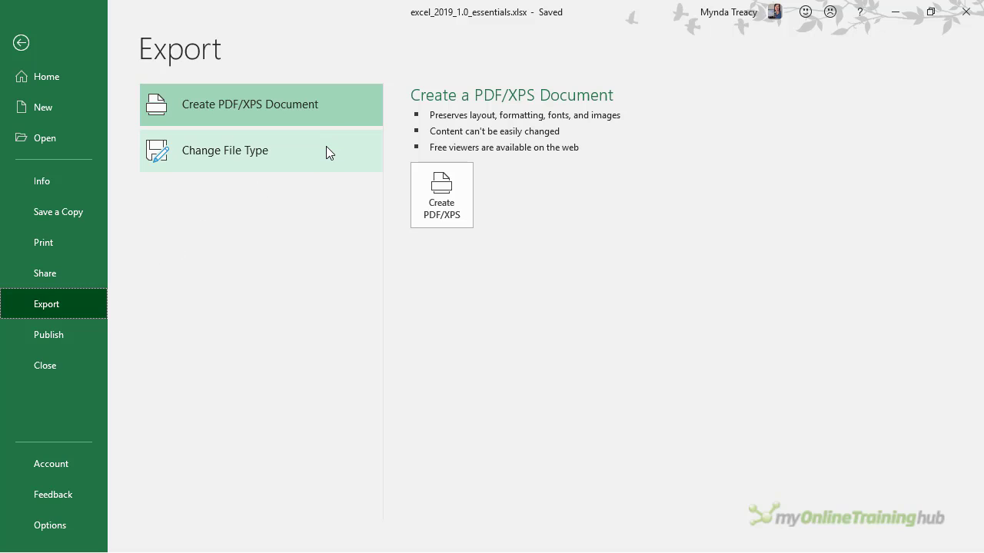
{"action": "left_click", "coordinate": [80, 333]}
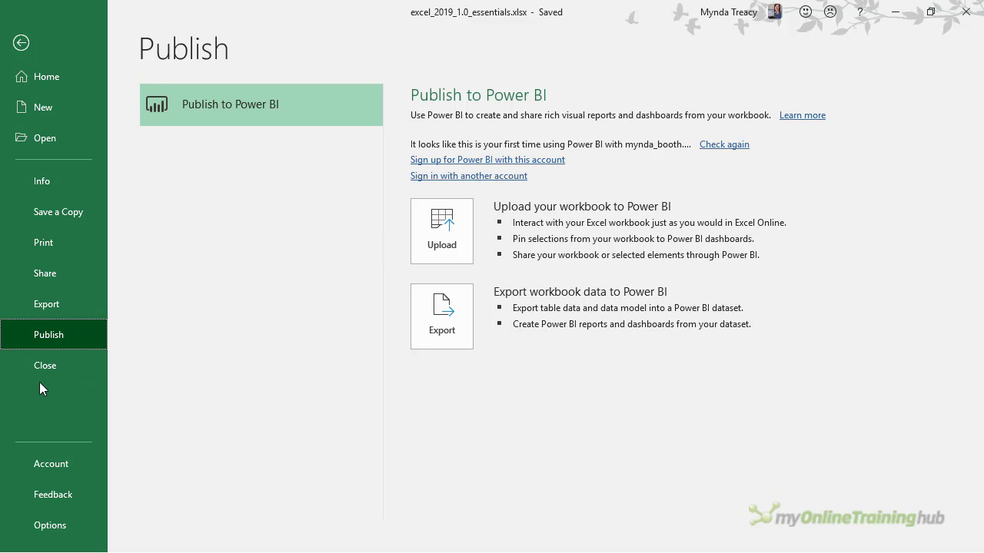
- Review the Office account information and the available Office background and theme choices without changing them
{"action": "left_click", "coordinate": [67, 462]}
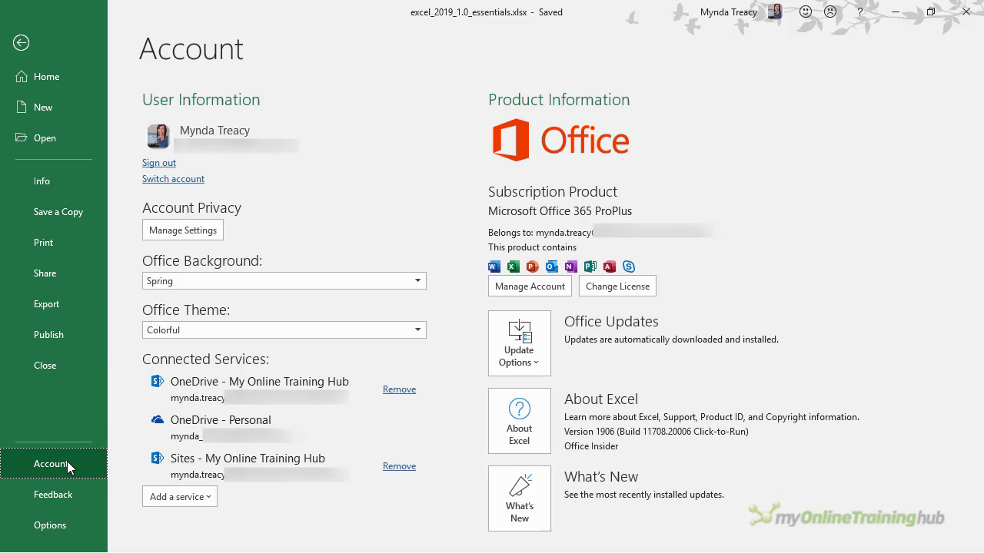
{"action": "left_click", "coordinate": [277, 281]}
{"action": "left_click", "coordinate": [276, 280]}
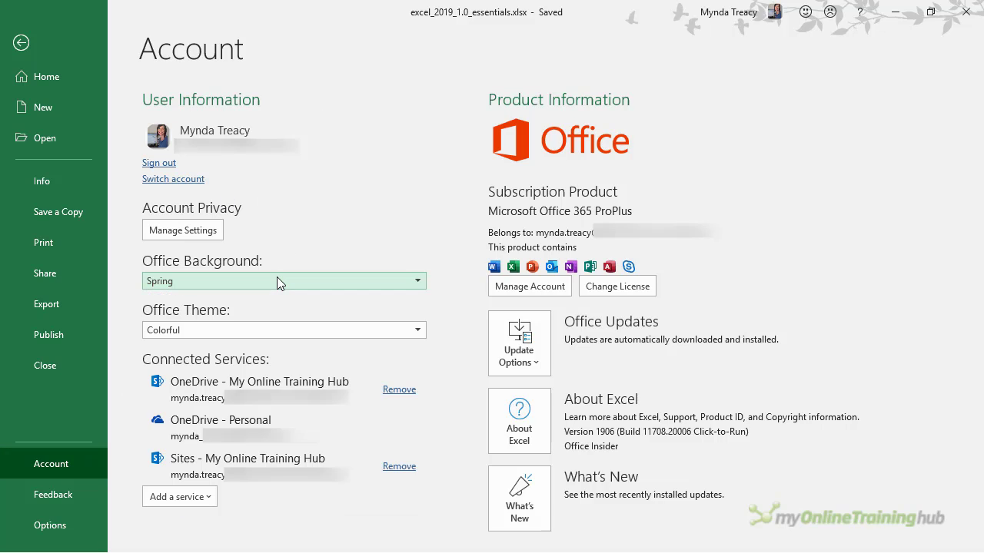
{"action": "left_click", "coordinate": [280, 330]}
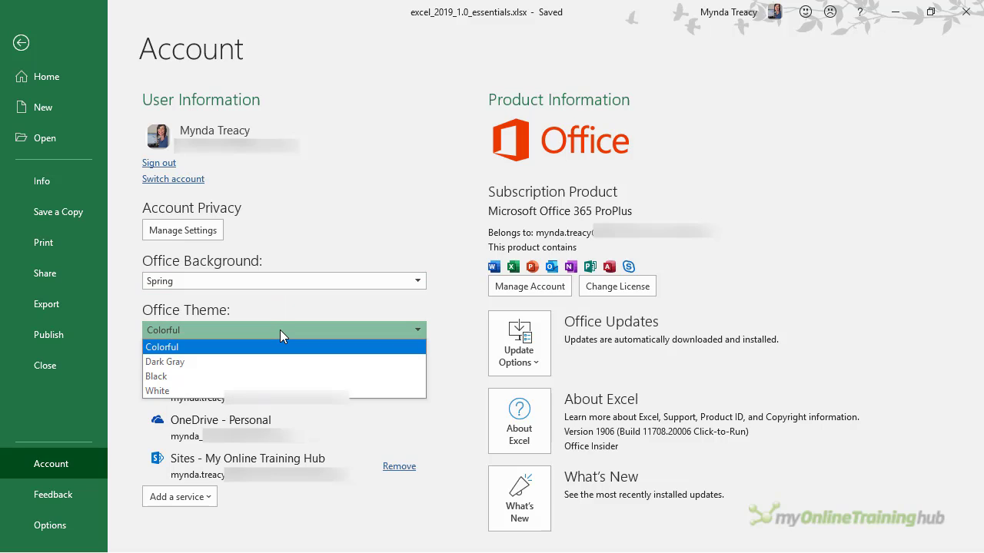
{"action": "left_click", "coordinate": [279, 329]}
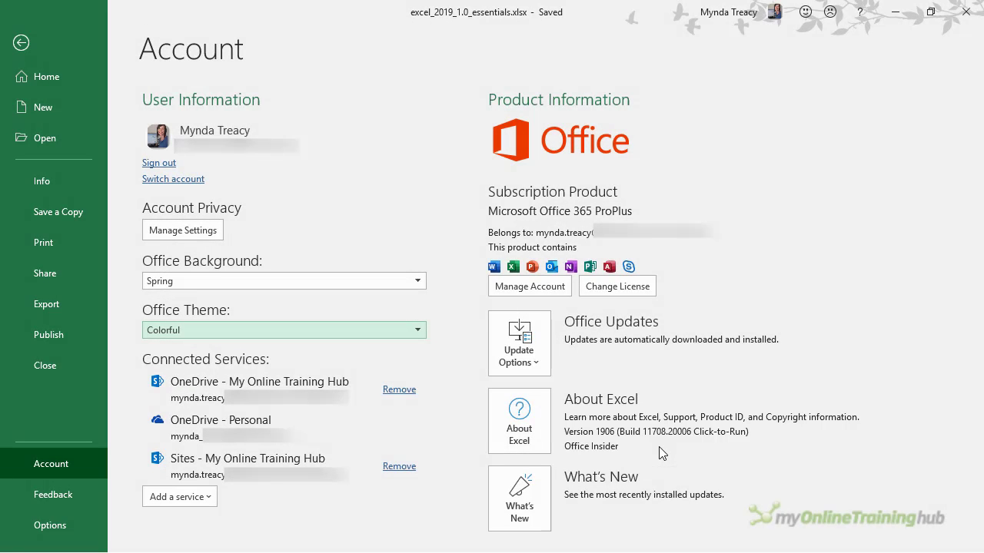
- Open the What's New information for Excel and read through the latest new features and notable fixes
{"action": "key", "text": "Escape"}
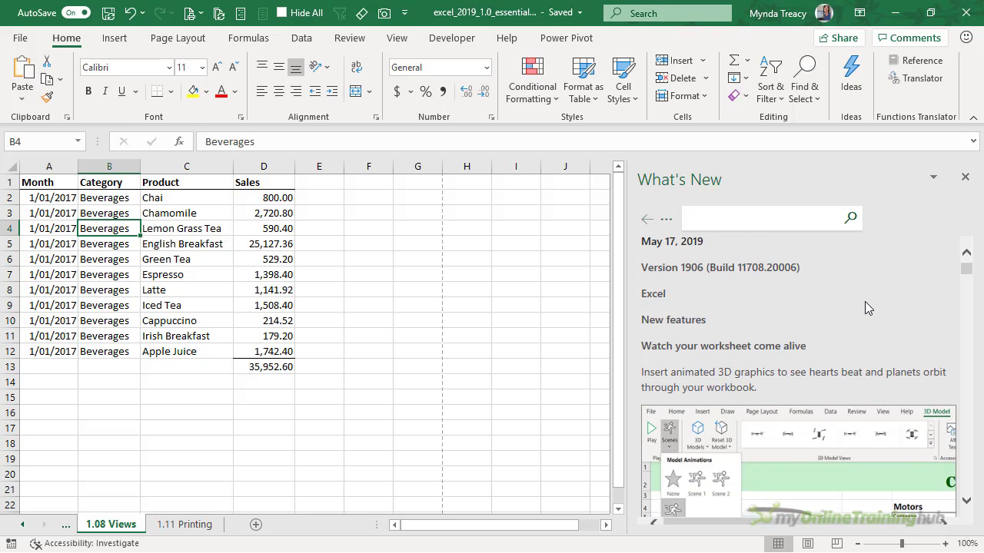
{"action": "scroll", "coordinate": [901, 314], "scroll_direction": "down", "scroll_amount": 3}
{"action": "scroll", "coordinate": [903, 321], "scroll_direction": "down", "scroll_amount": 10}
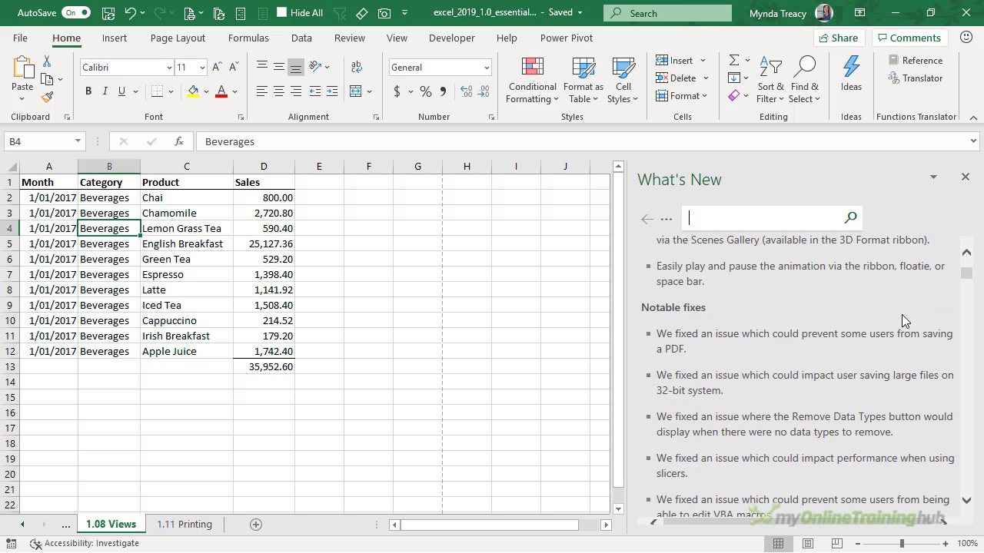
{"action": "scroll", "coordinate": [903, 321], "scroll_direction": "up", "scroll_amount": 6}
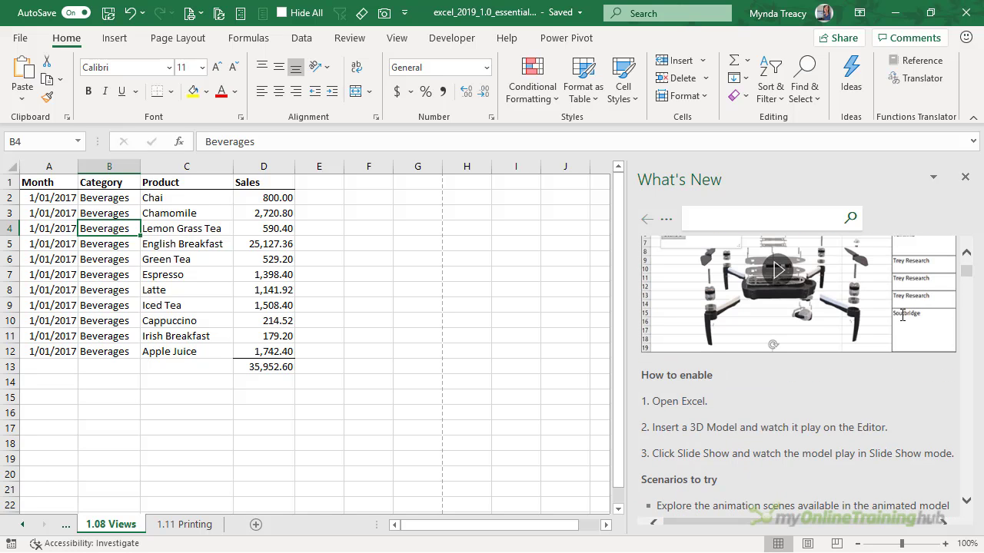